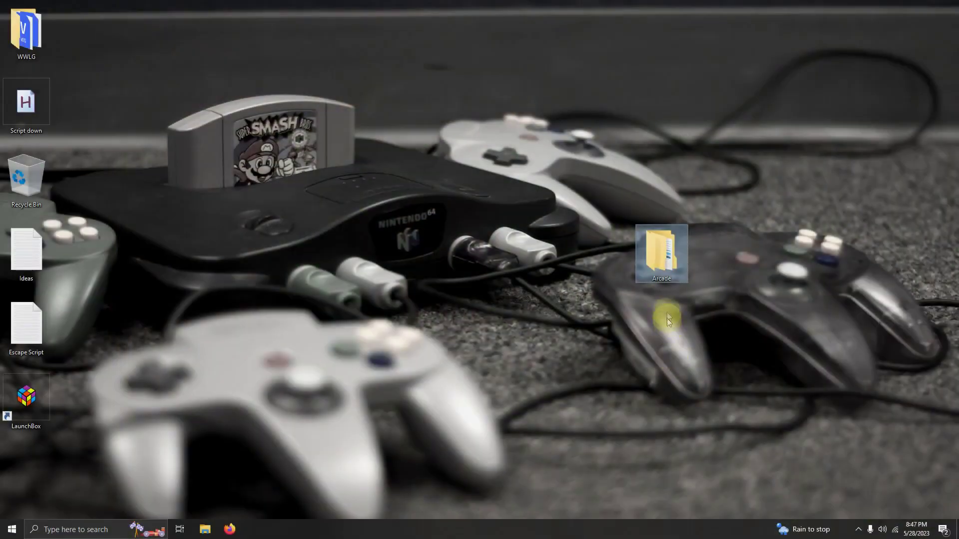
# Extract the Project64 3.0 folder from the N64 Necessities archive into Arcade's Emulators folder and delete the archive.
pyautogui.doubleClick(669, 252)
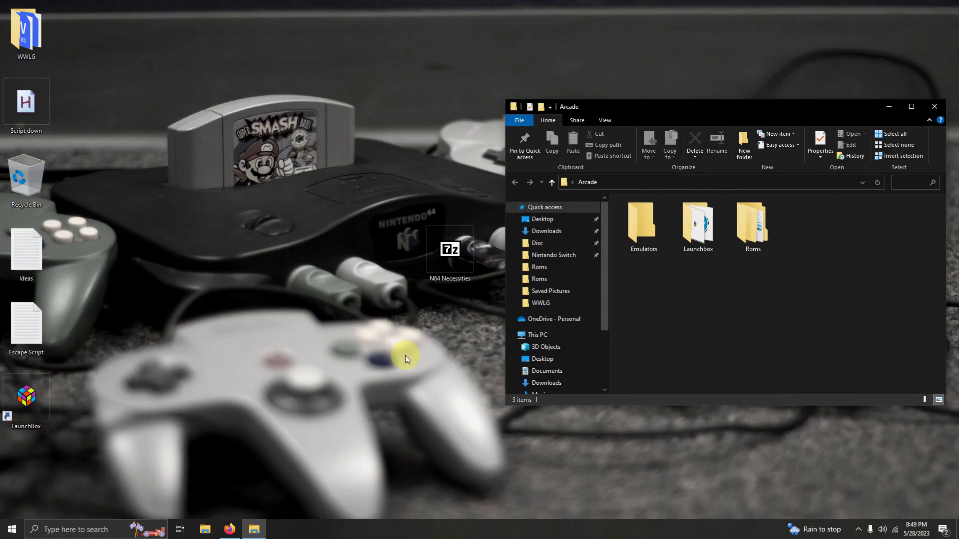
pyautogui.doubleClick(468, 270)
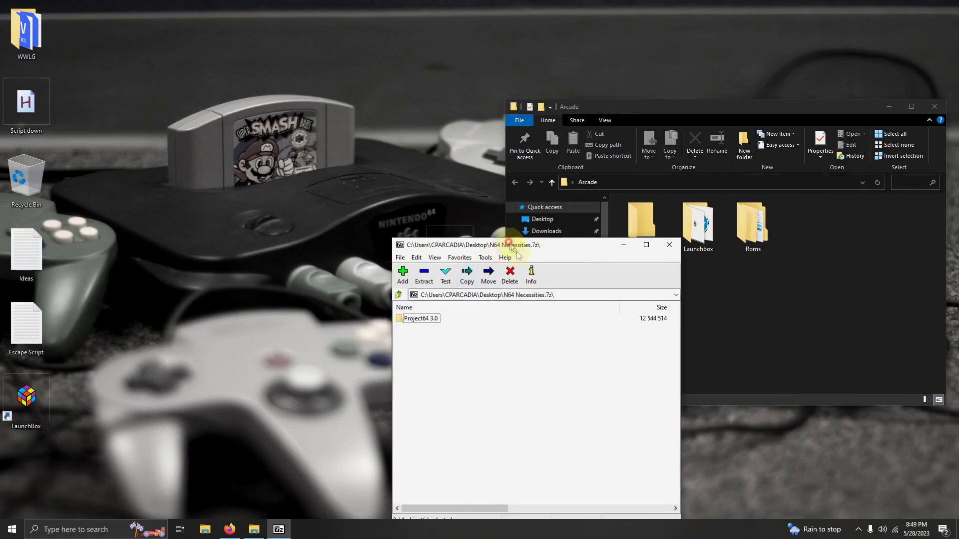
pyautogui.moveTo(514, 250); pyautogui.dragTo(634, 301)
pyautogui.moveTo(535, 369); pyautogui.dragTo(640, 231)
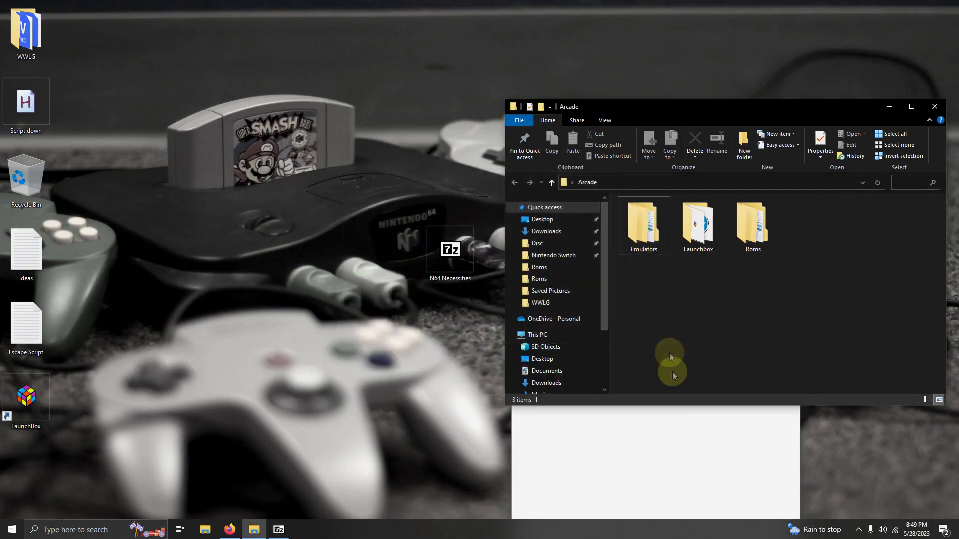
pyautogui.click(689, 439)
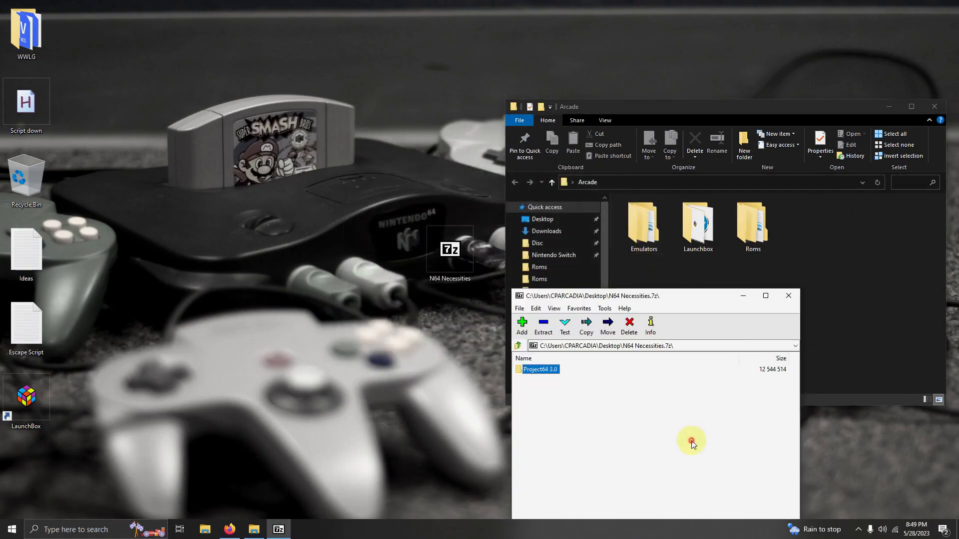
pyautogui.click(787, 297)
pyautogui.click(462, 265)
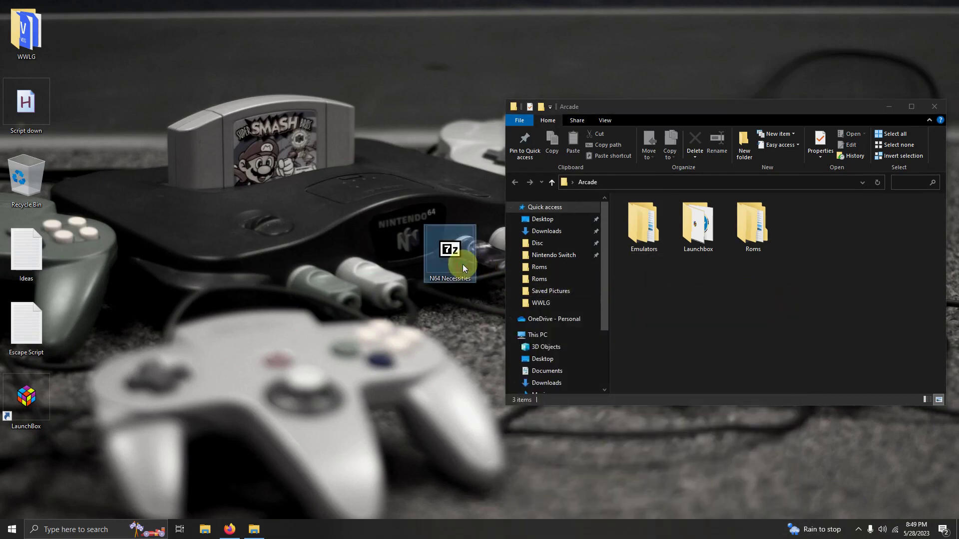
pyautogui.press('Delete')
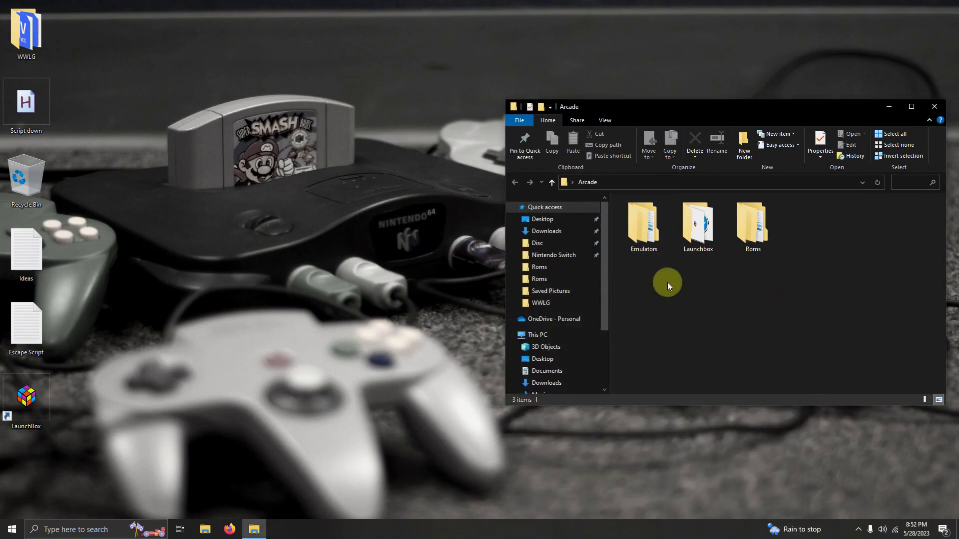
# Launch the Project64 application from the Project64 3.0 folder inside Emulators.
pyautogui.doubleClick(643, 224)
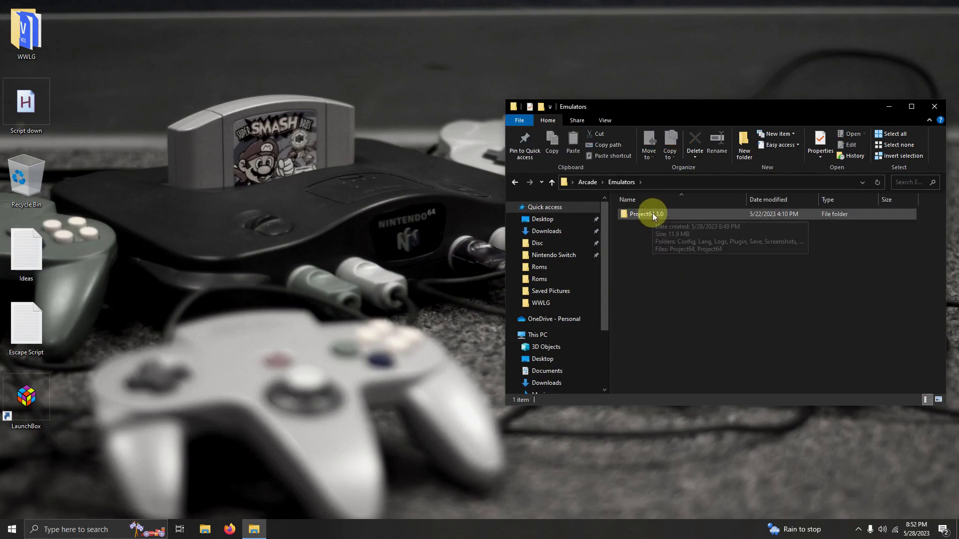
pyautogui.doubleClick(652, 215)
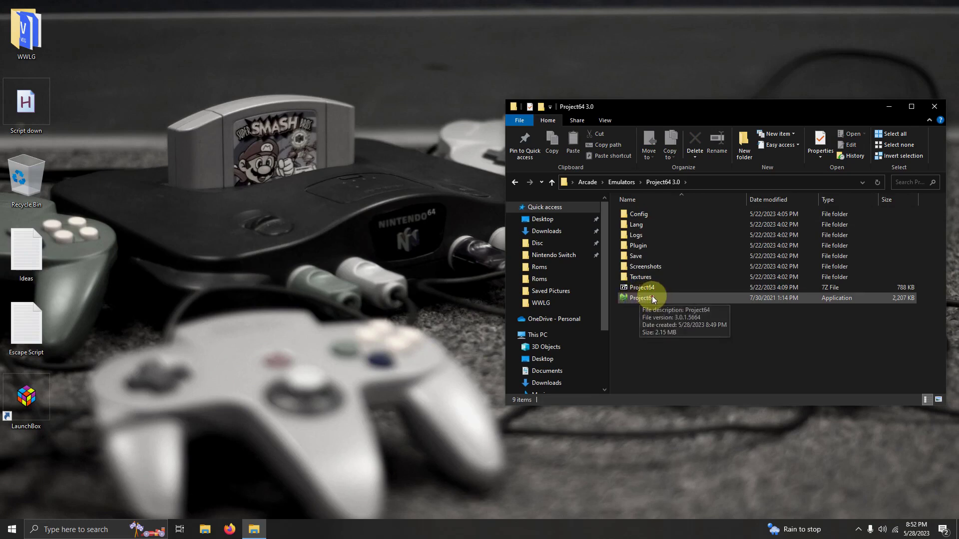
pyautogui.doubleClick(652, 298)
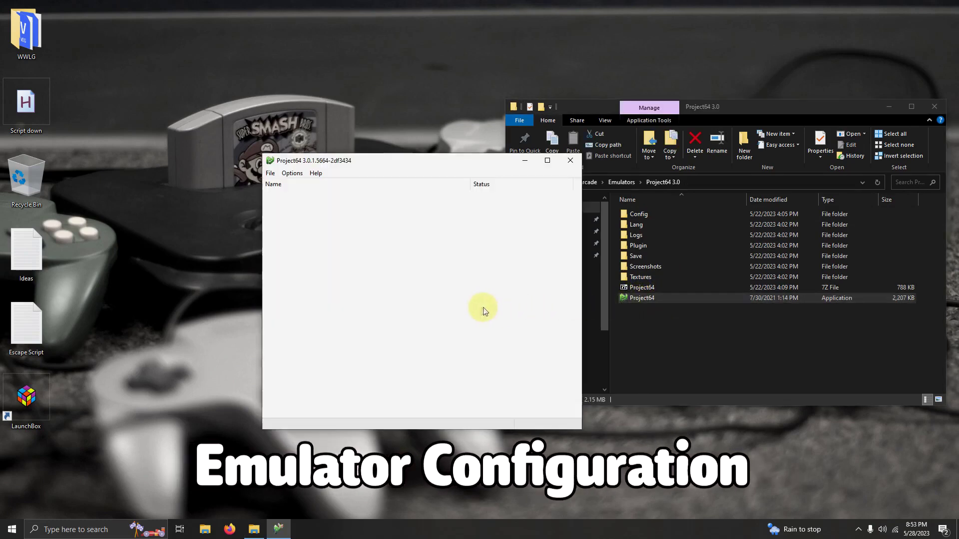
# In Project64's directory configuration, browse for the plugin directory on the STORAGE (D:) drive.
pyautogui.click(291, 173)
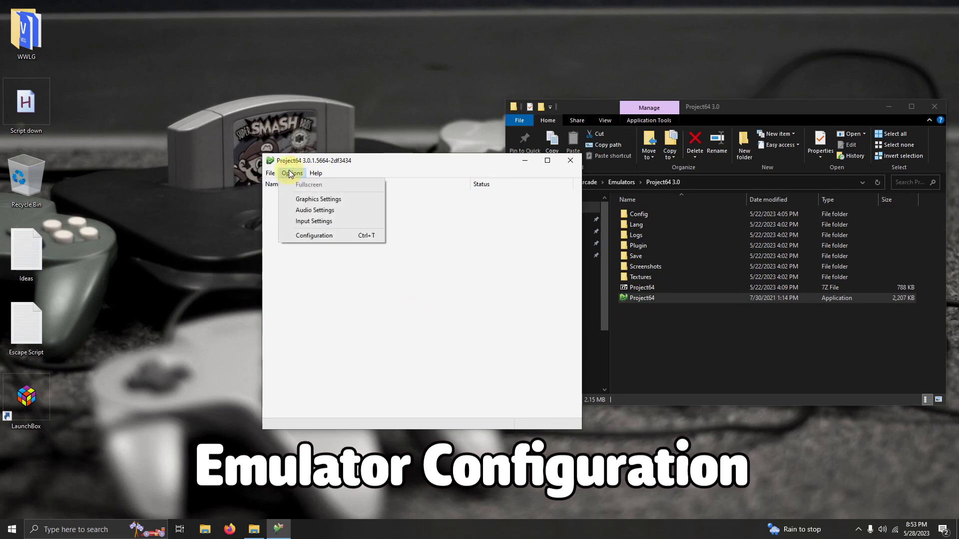
pyautogui.click(305, 235)
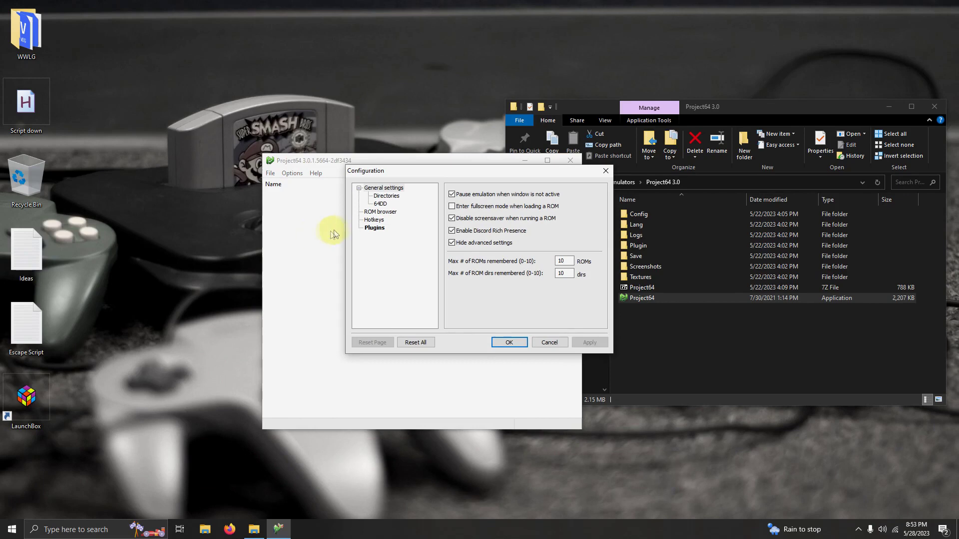
pyautogui.click(394, 197)
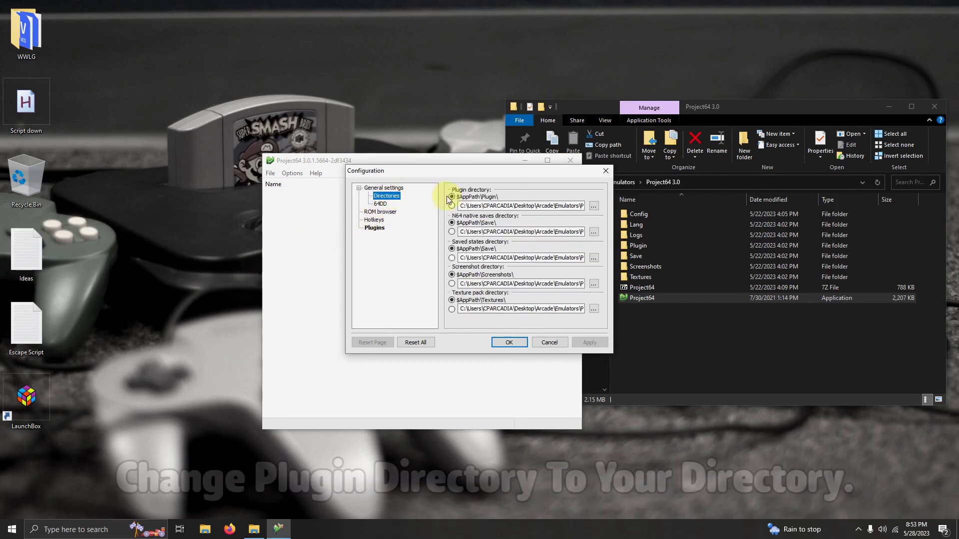
pyautogui.click(595, 207)
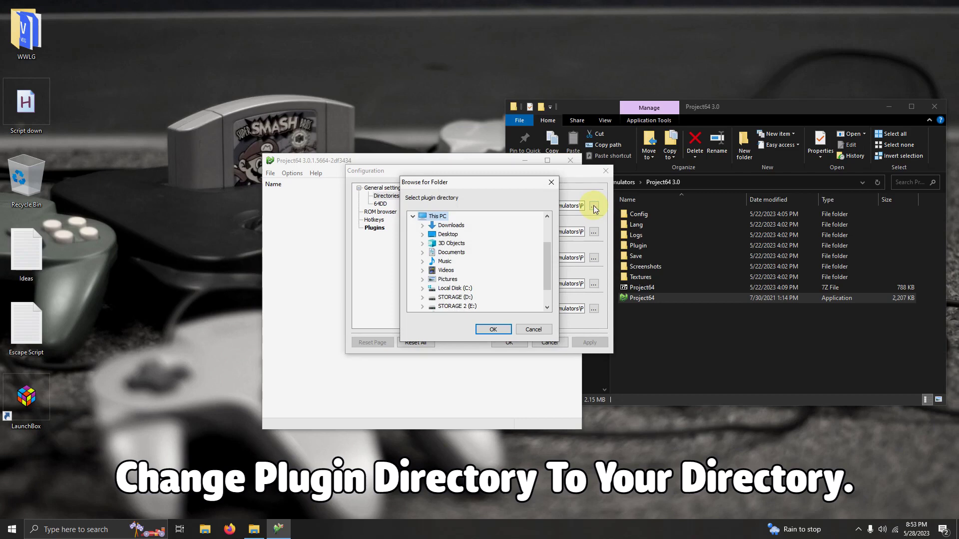
pyautogui.click(449, 297)
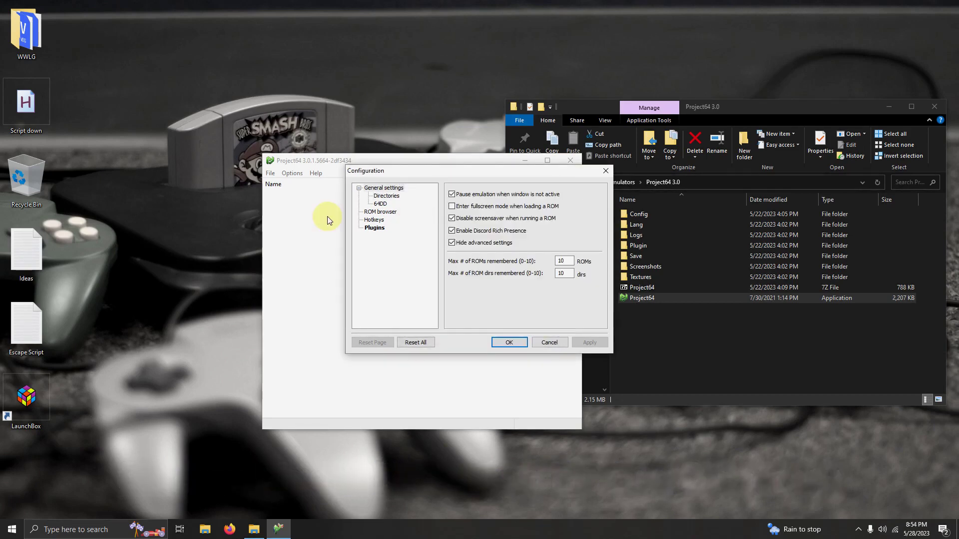
# Enable entering fullscreen mode when loading a ROM and save the general settings.
pyautogui.click(452, 207)
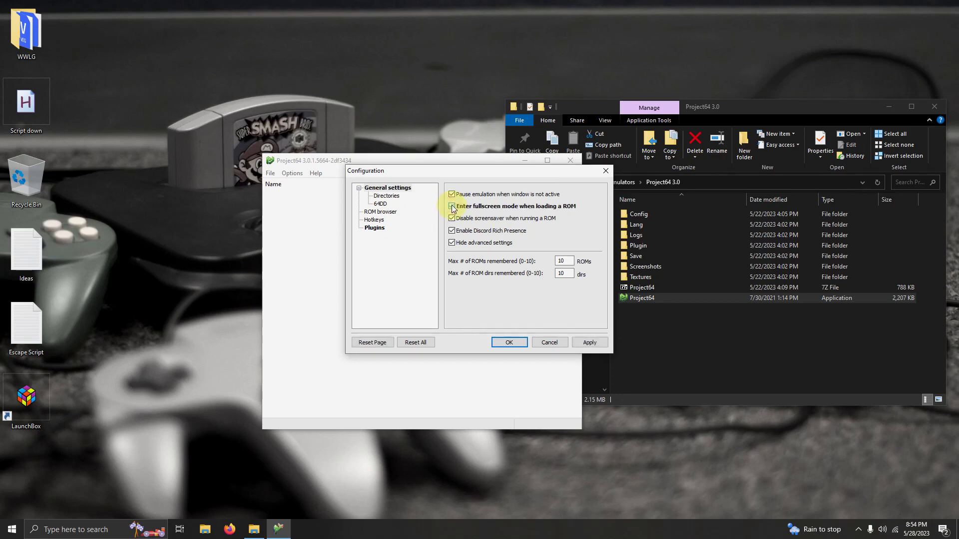
pyautogui.click(592, 344)
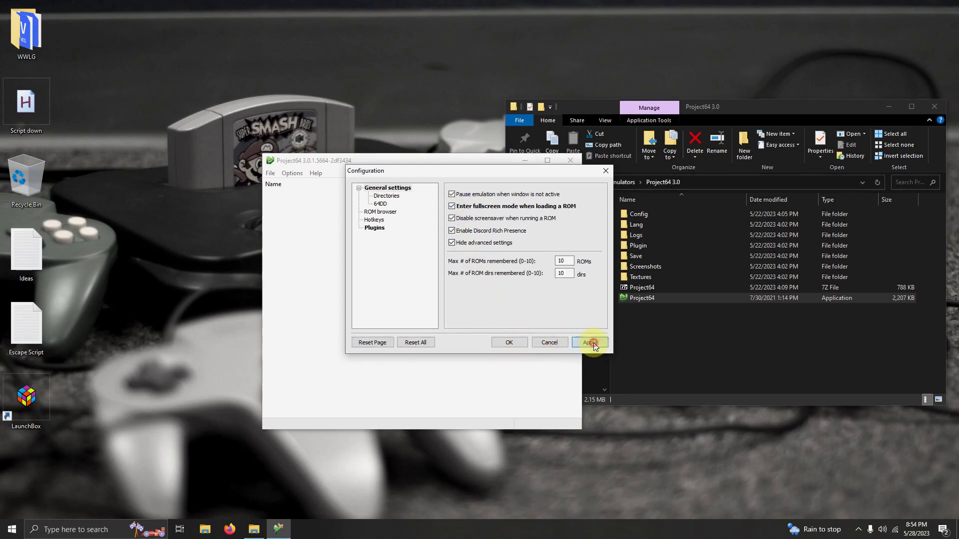
pyautogui.click(517, 345)
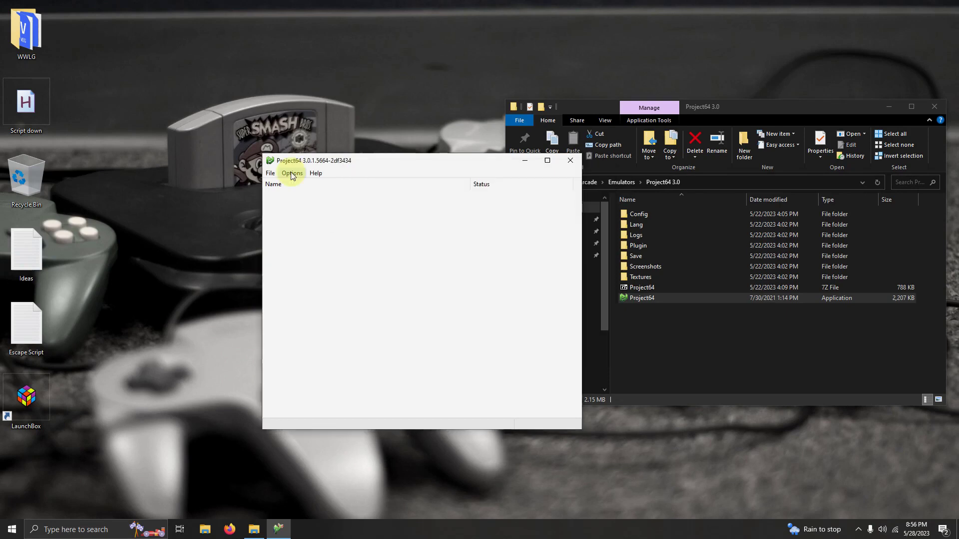
# Check the full screen resolution in the graphics settings and close the dialog.
pyautogui.click(292, 174)
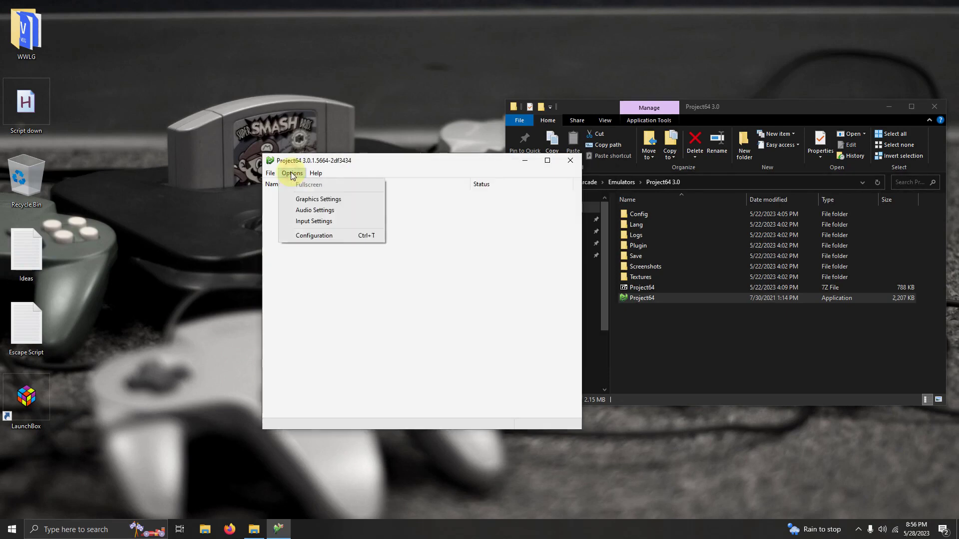
pyautogui.click(310, 197)
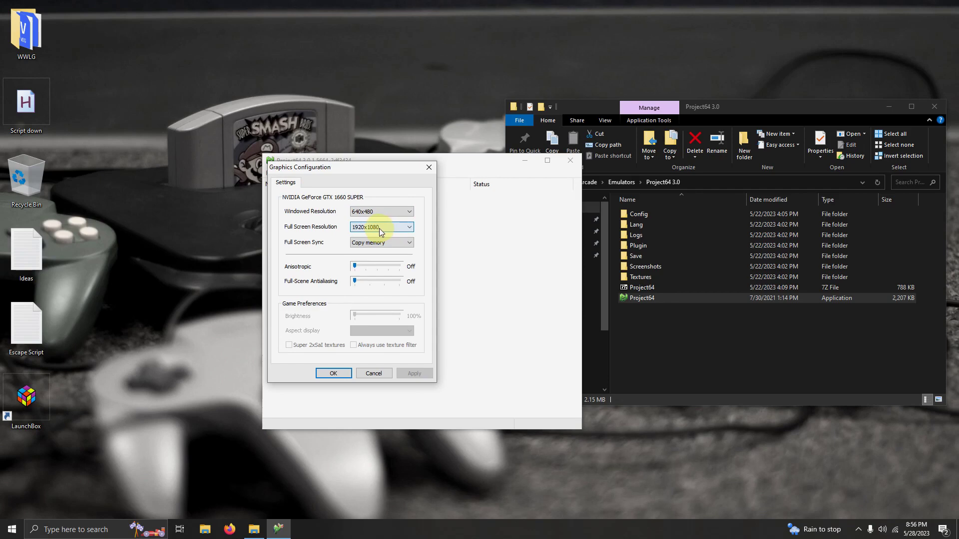
pyautogui.click(333, 373)
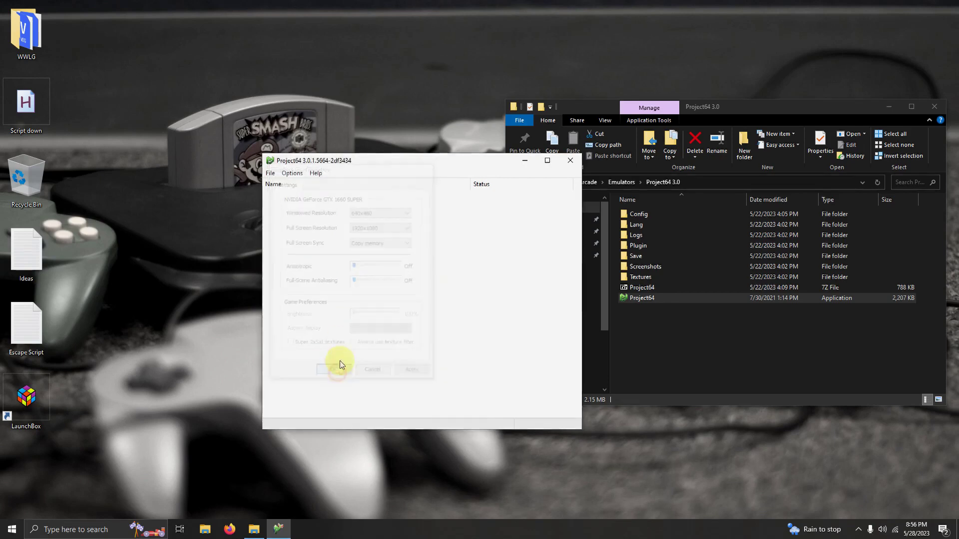
# Choose Controller (Xbox One For Windows) as Player 1's game device in the input settings.
pyautogui.click(294, 174)
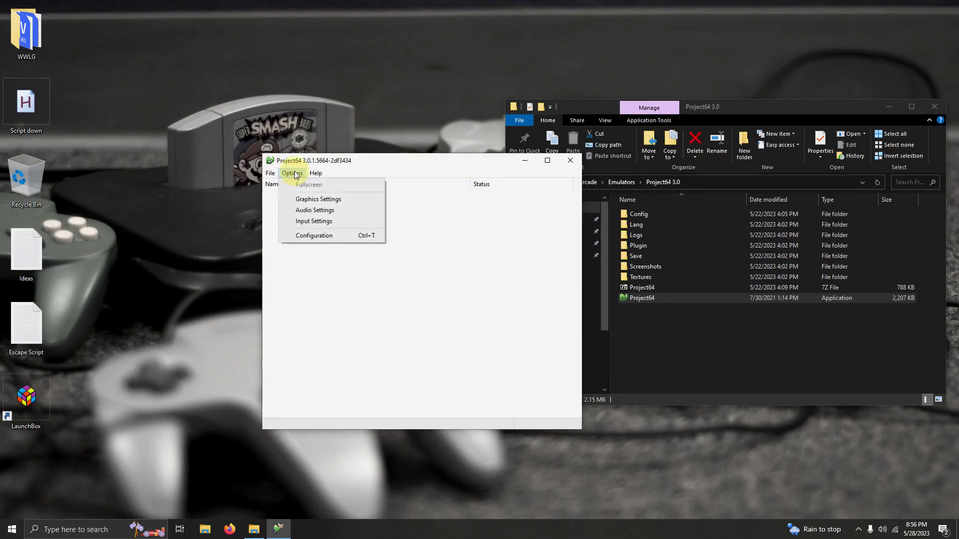
pyautogui.click(303, 222)
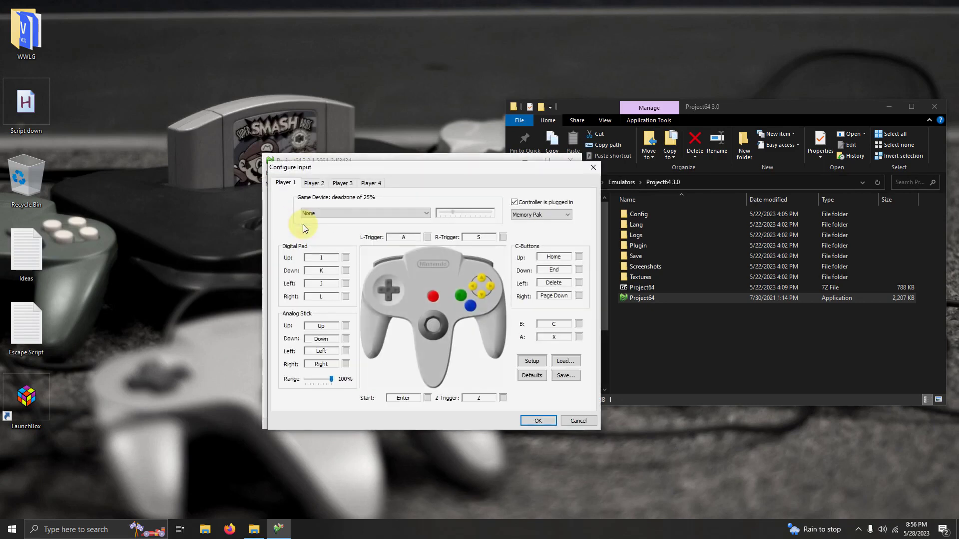
pyautogui.click(427, 213)
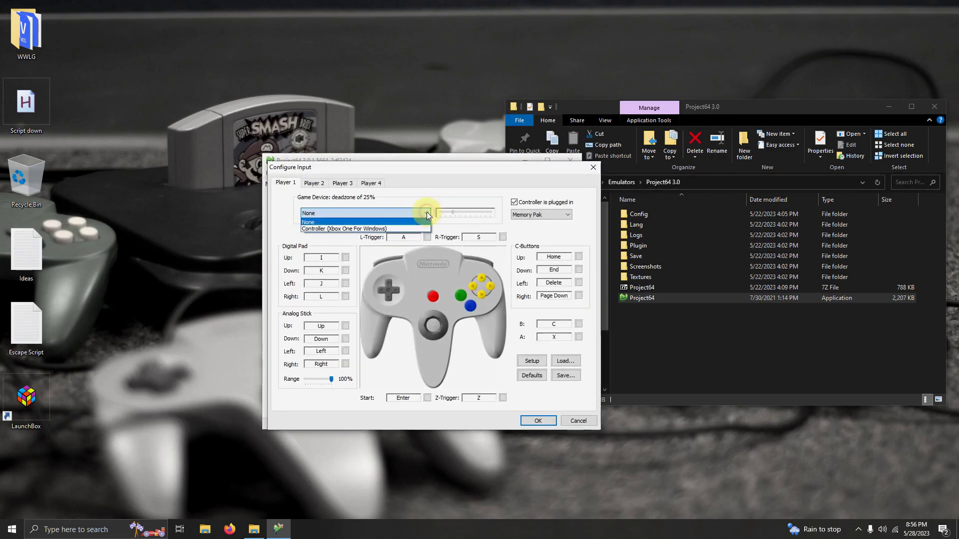
pyautogui.click(351, 228)
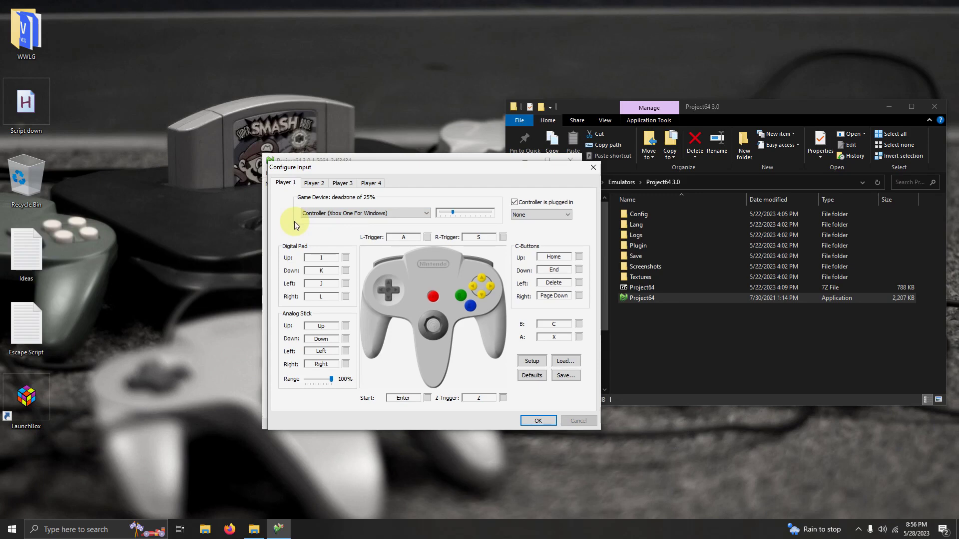
# Map Player 1's analog stick up and down to Y Axis + and -, left and right to X Axis - and +.
pyautogui.click(321, 326)
pyautogui.click(321, 339)
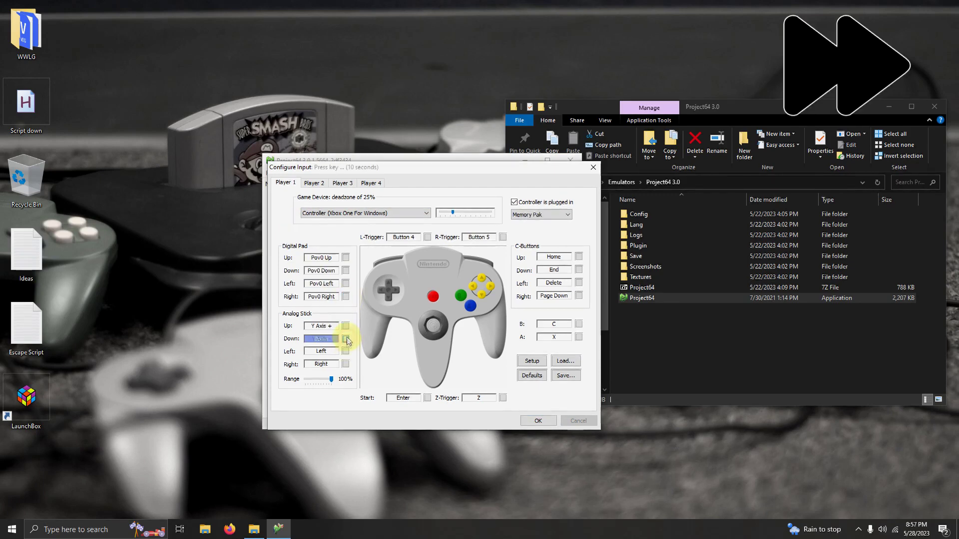
pyautogui.click(321, 351)
pyautogui.click(345, 364)
# Map the C-Buttons up and down to Y Rotation - and +, left and right to X Rotation - and +.
pyautogui.click(578, 257)
pyautogui.click(578, 270)
pyautogui.click(579, 283)
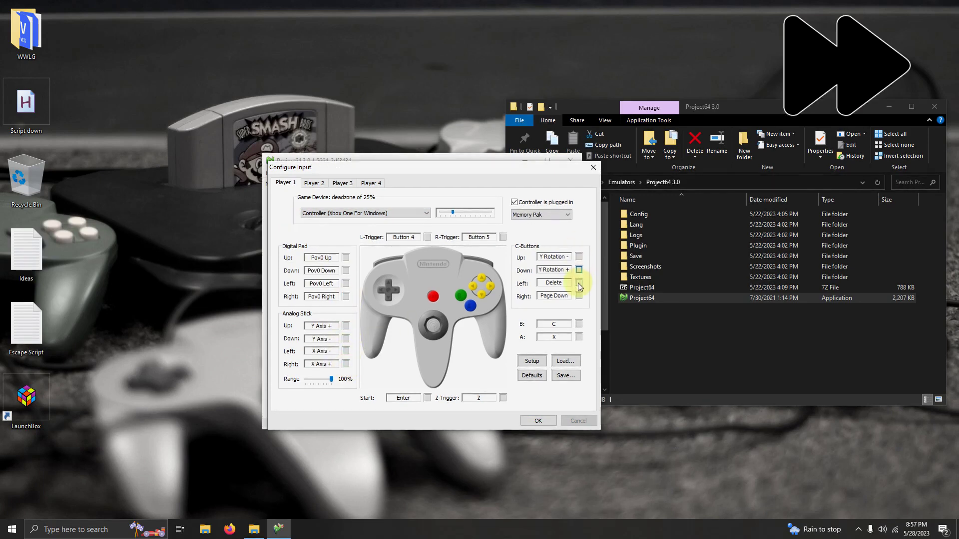
pyautogui.click(578, 295)
# Map B to Button 2, A to Button 0, Z-Trigger to Z Axis - and Start to Button 7, and save the input configuration.
pyautogui.click(579, 324)
pyautogui.click(578, 337)
pyautogui.click(503, 397)
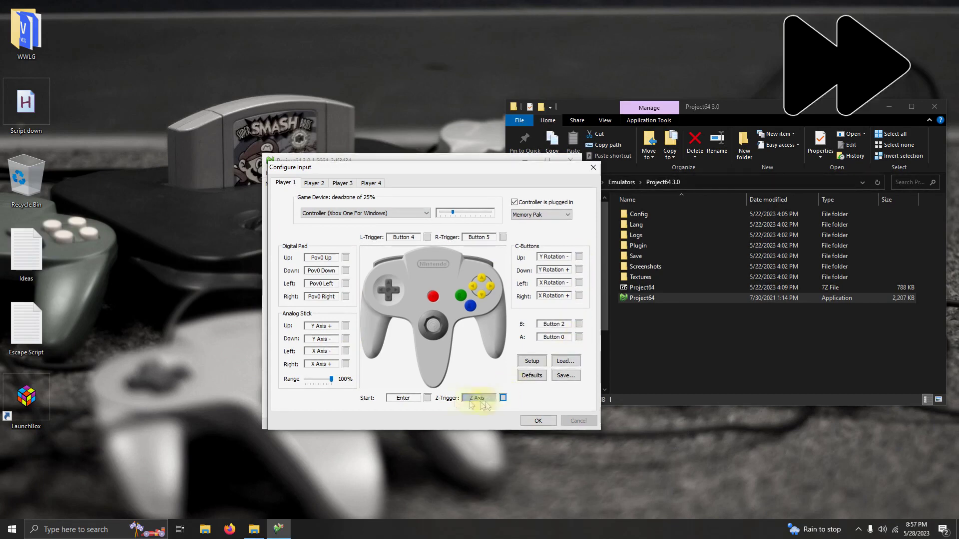
pyautogui.click(427, 397)
pyautogui.click(535, 421)
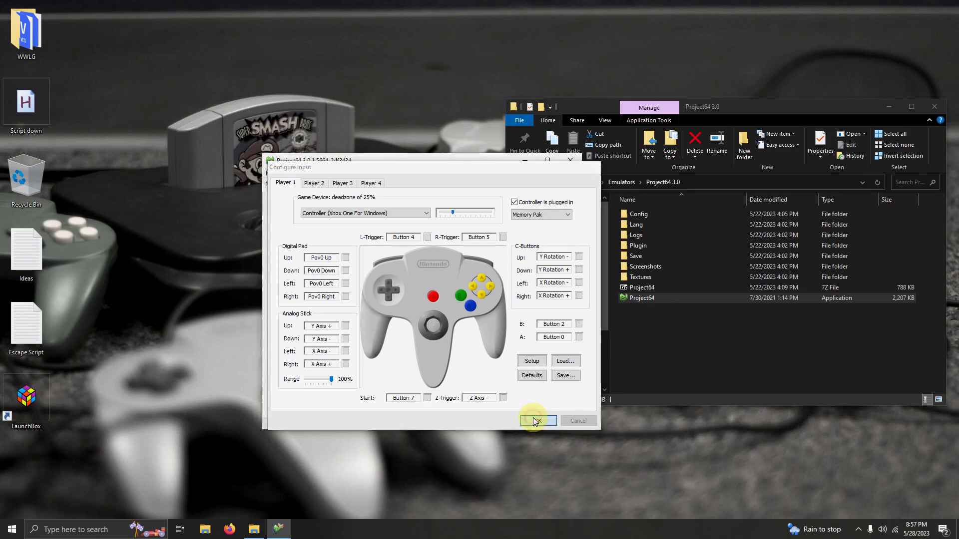
# Close the Project64 emulator and its folder window.
pyautogui.click(569, 160)
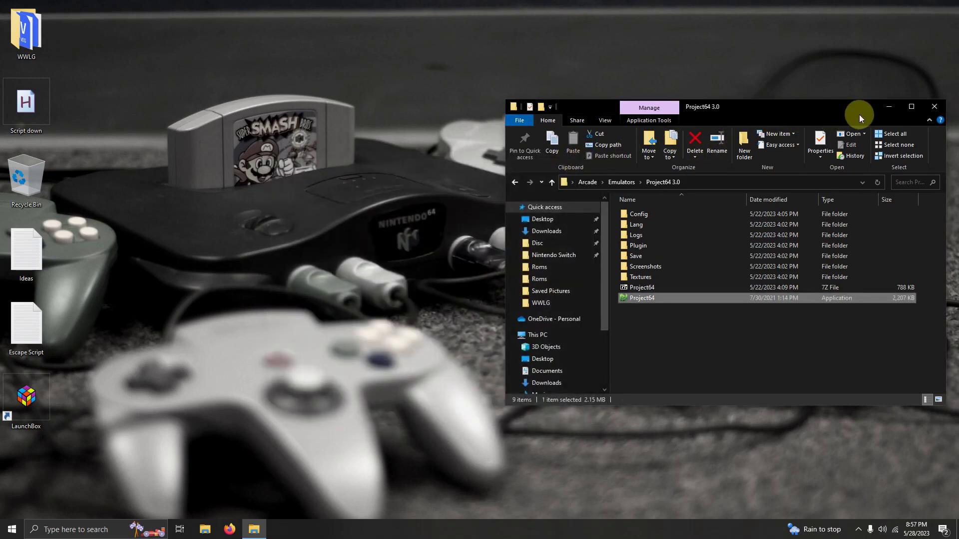
pyautogui.click(931, 107)
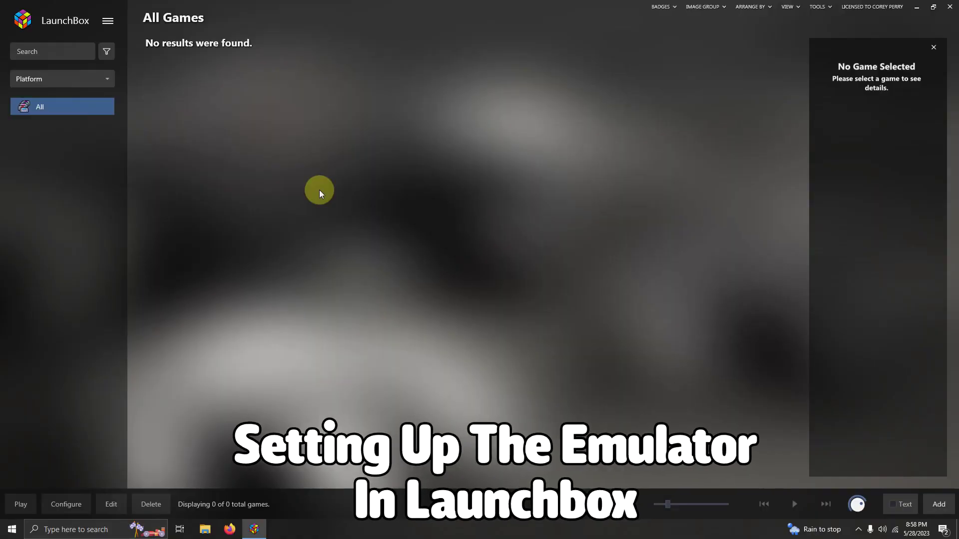
# In LaunchBox, add a new emulator entry named Project64.
pyautogui.click(105, 22)
pyautogui.moveTo(175, 59)
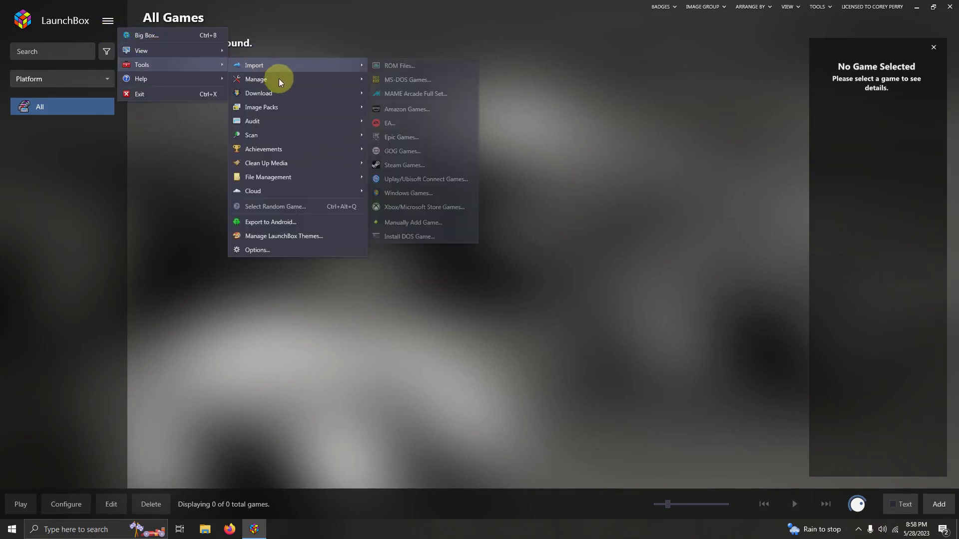
pyautogui.moveTo(279, 81)
pyautogui.click(396, 80)
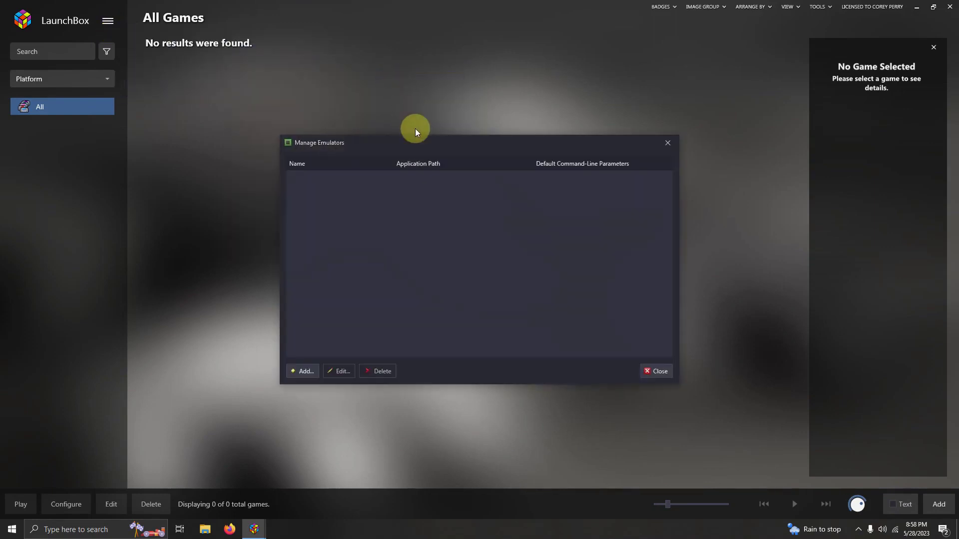
pyautogui.click(314, 371)
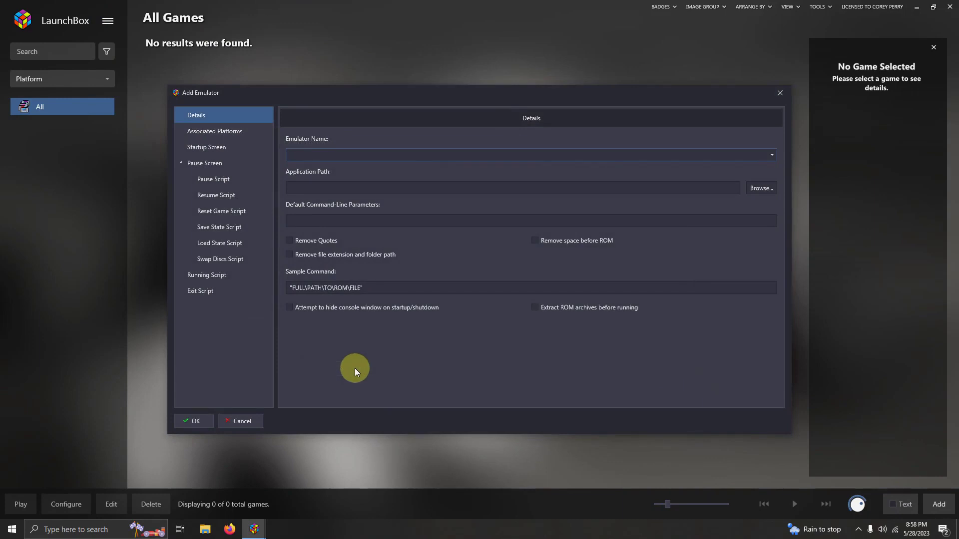
pyautogui.write('Project64')
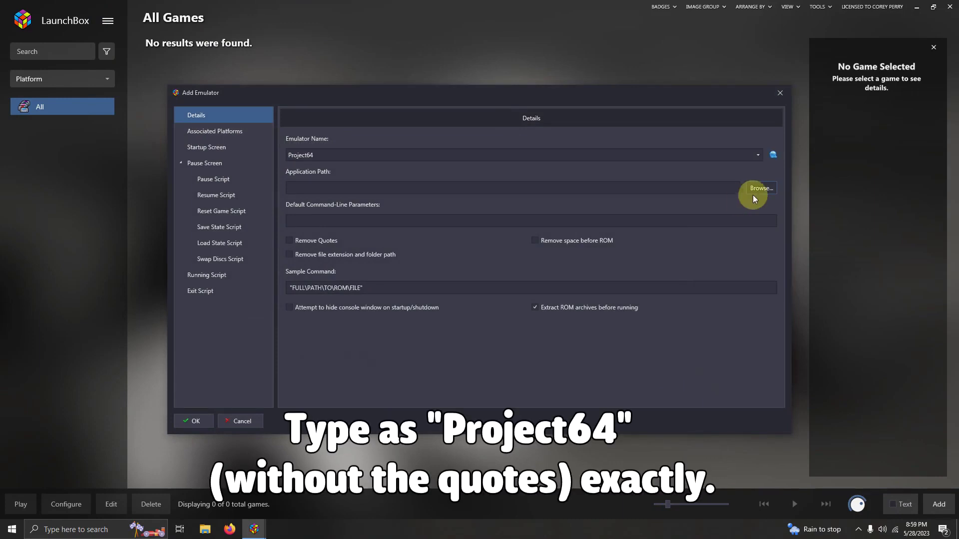
# Set the emulator's application path to Project64 in the Desktop folder Arcade\Emulators\Project64 3.0.
pyautogui.click(759, 188)
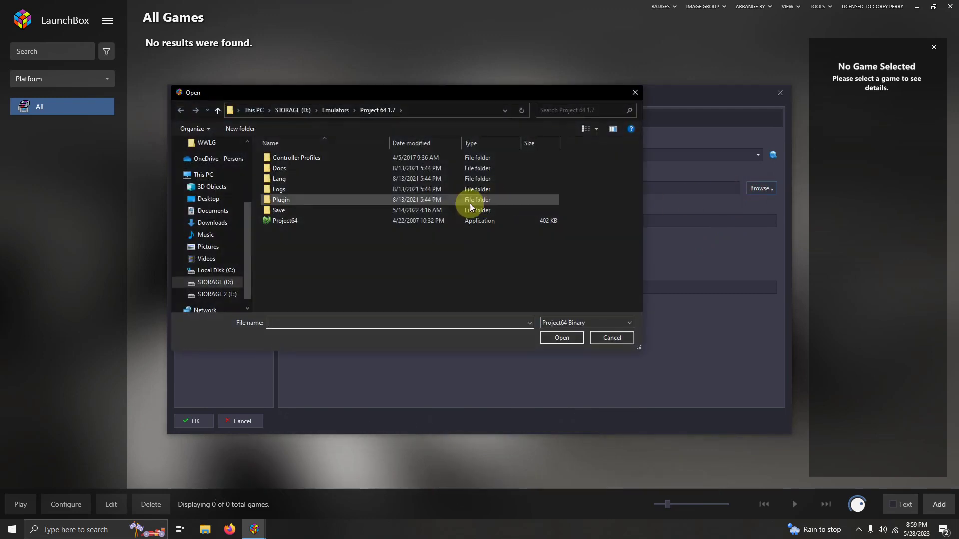
pyautogui.click(205, 199)
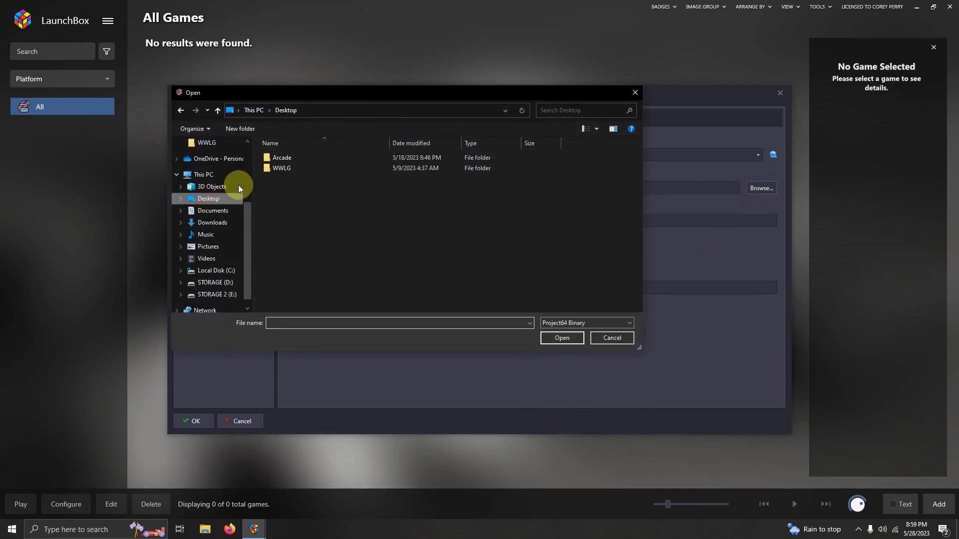
pyautogui.doubleClick(288, 158)
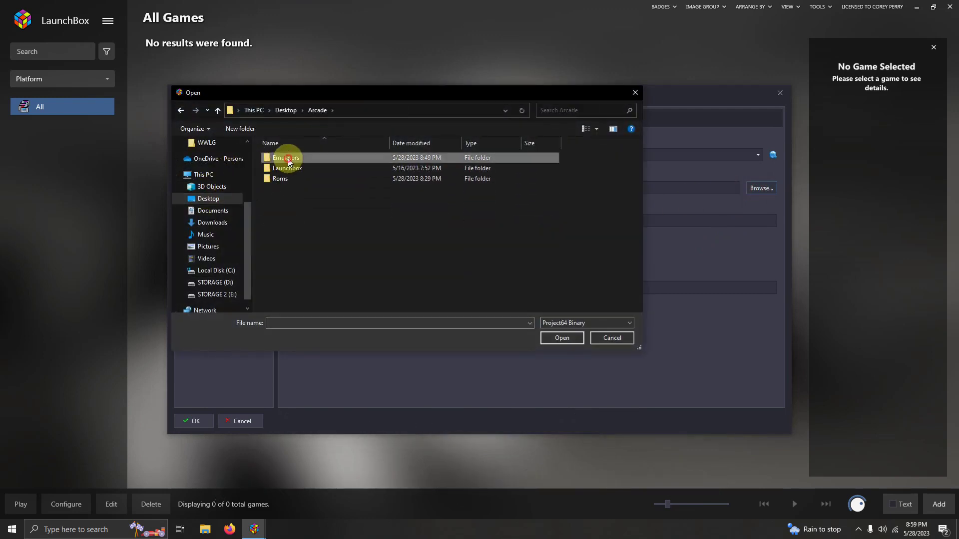
pyautogui.doubleClick(287, 157)
pyautogui.doubleClick(287, 158)
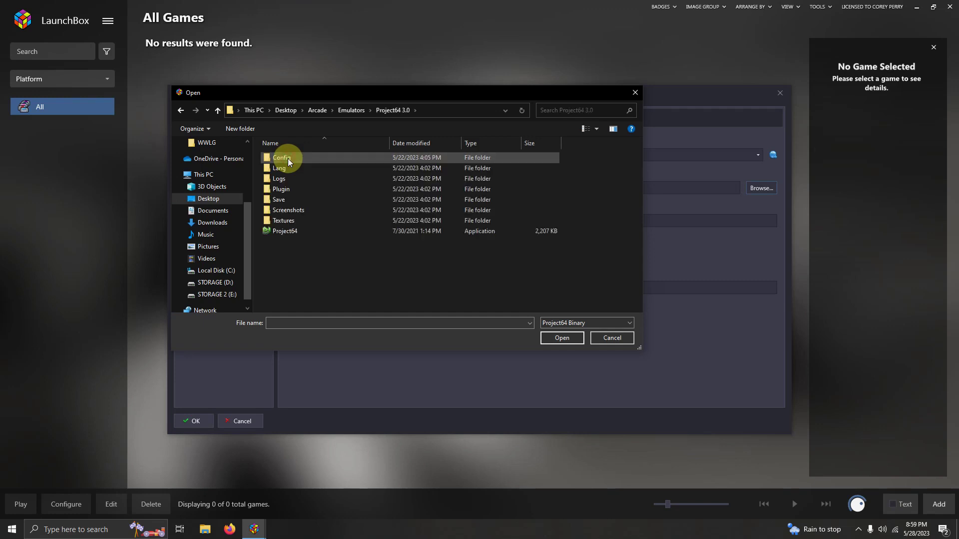
pyautogui.doubleClick(287, 232)
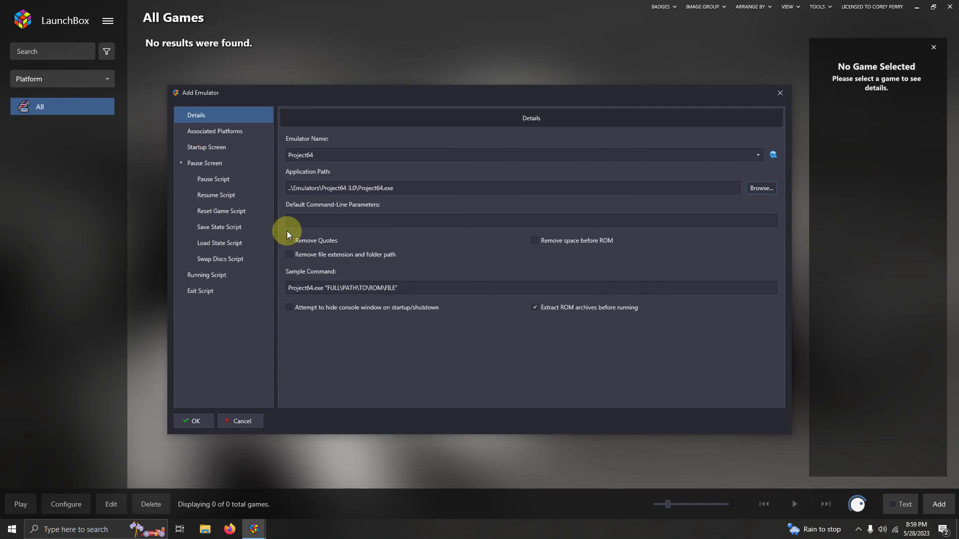
# Check the emulator's associated platforms, save the Project64 entry and close the emulator manager.
pyautogui.click(244, 130)
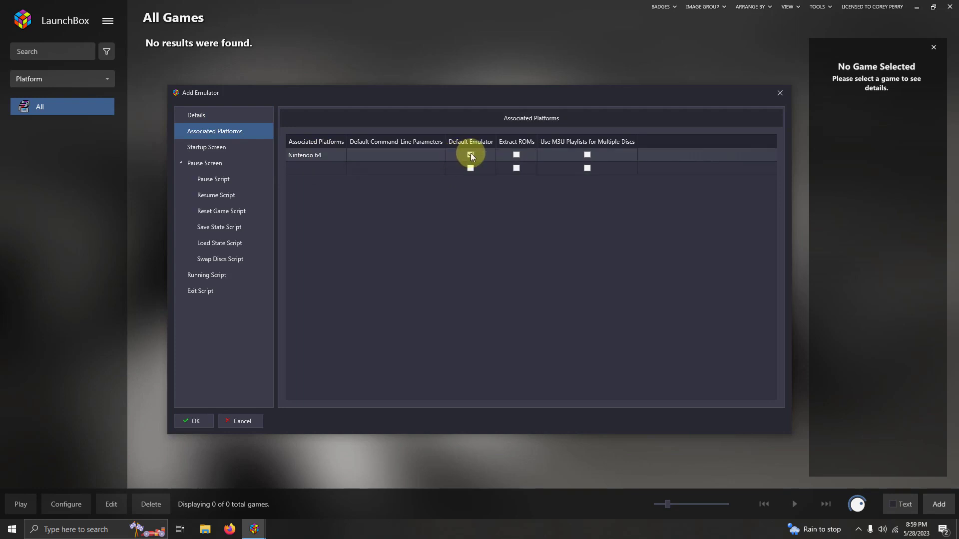
pyautogui.click(197, 420)
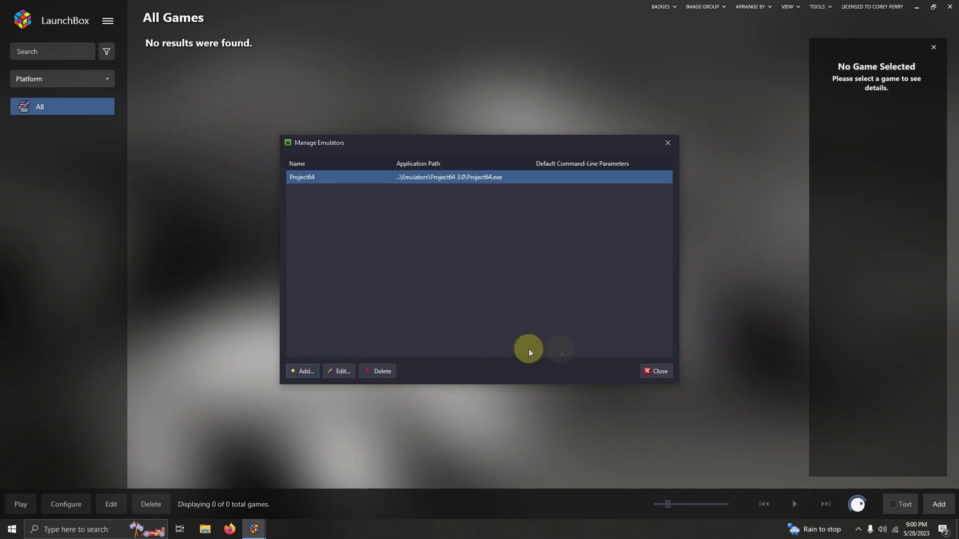
pyautogui.click(654, 375)
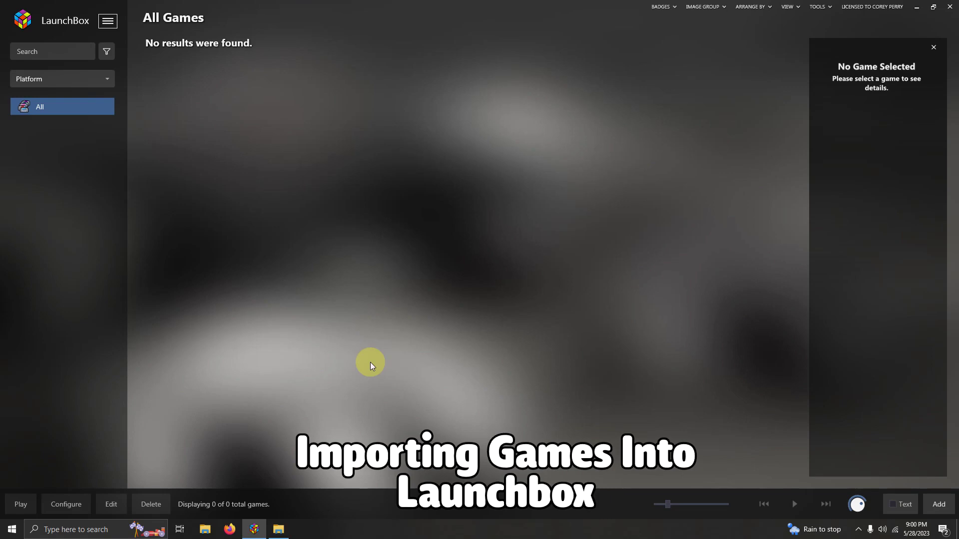
# Bring the Roms folder from the Arcade folder into LaunchBox and import its contents as ROM files.
pyautogui.click(282, 532)
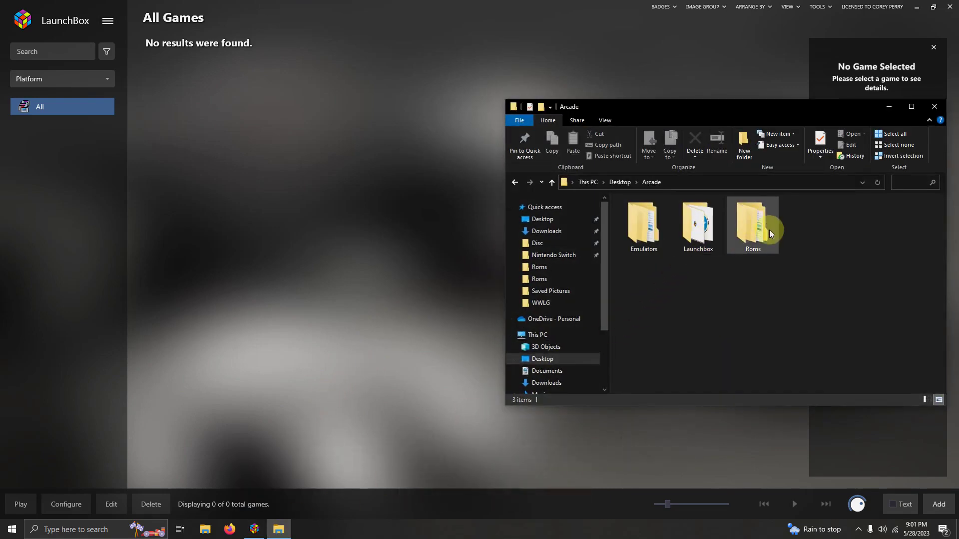
pyautogui.moveTo(769, 230); pyautogui.dragTo(373, 281)
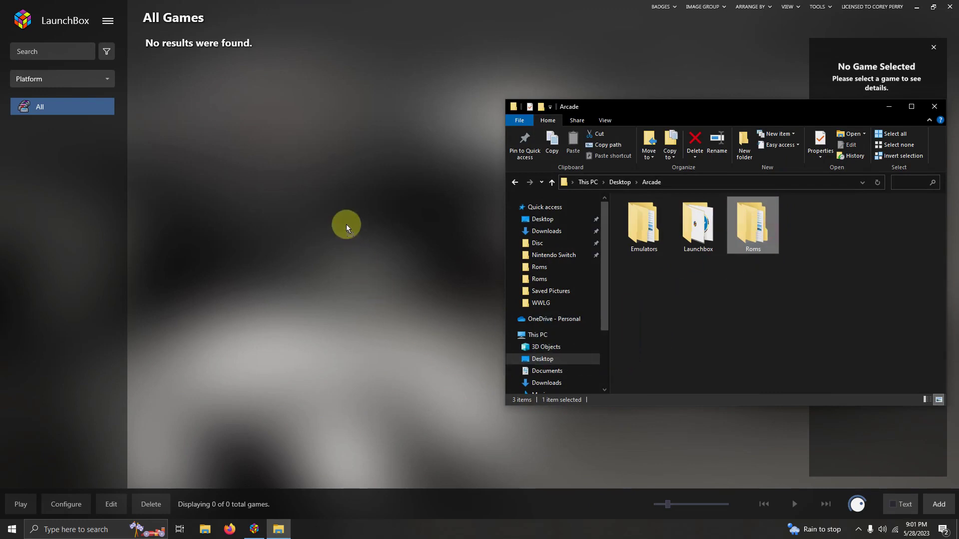
pyautogui.moveTo(346, 223); pyautogui.dragTo(346, 224)
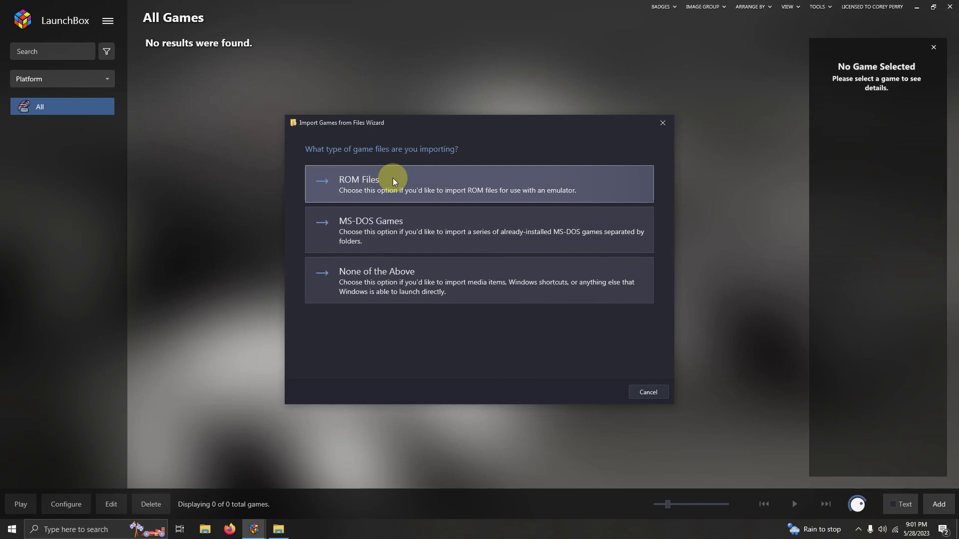
pyautogui.click(394, 180)
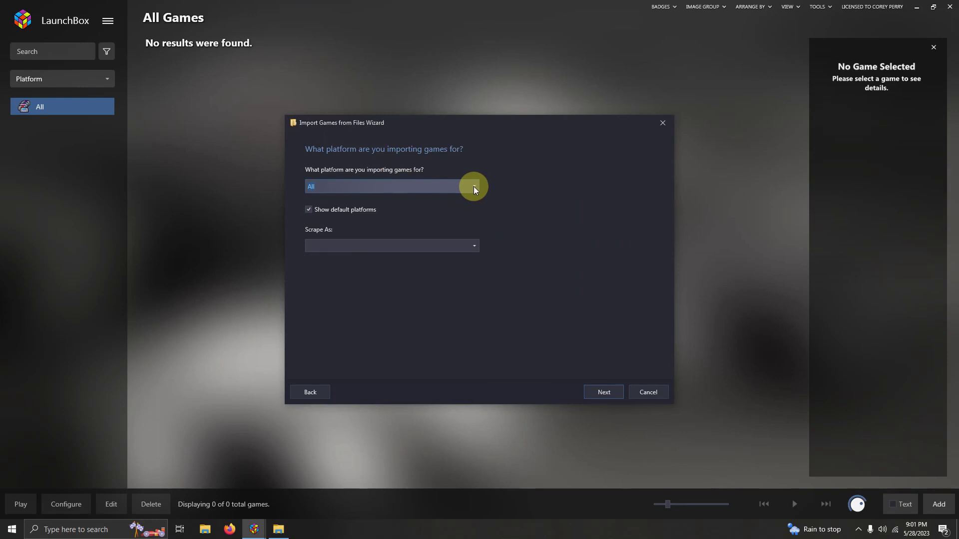
# Set the import platform to Nintendo 64 and choose manual emulator configuration using Project64.
pyautogui.write('Nintendo 64')
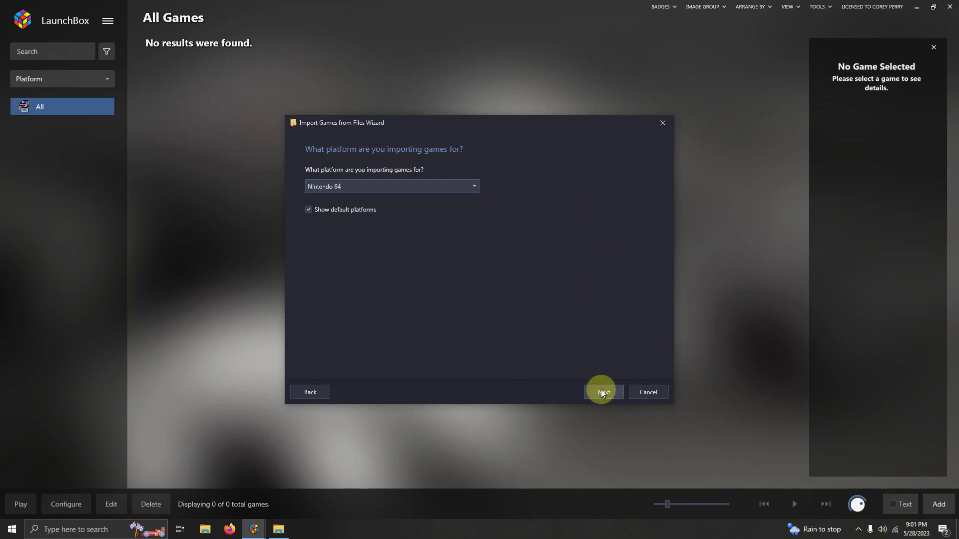
pyautogui.click(602, 392)
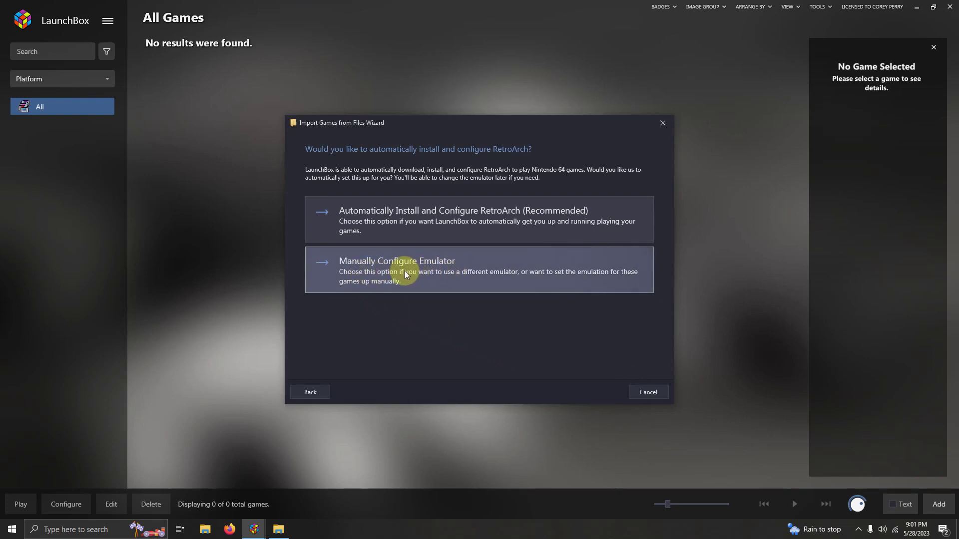
pyautogui.click(459, 275)
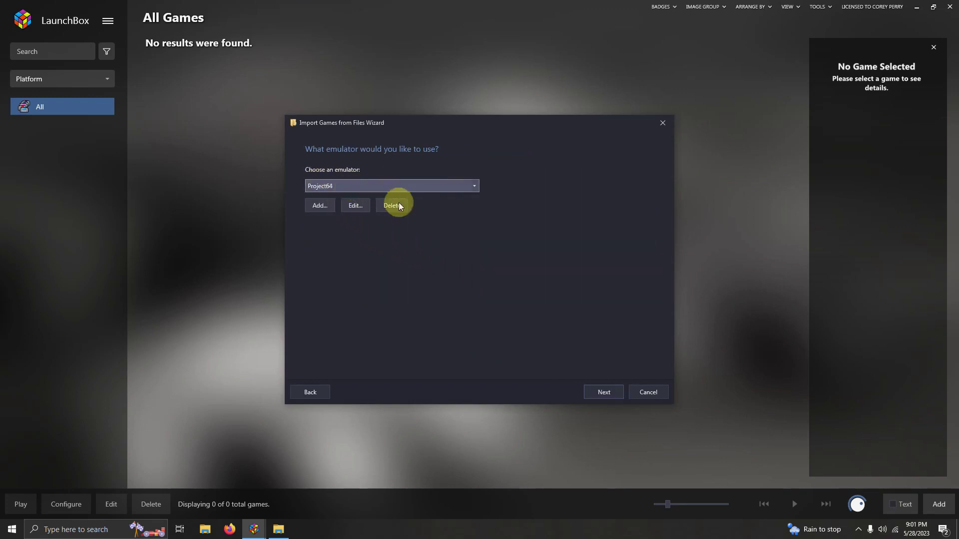
pyautogui.click(601, 392)
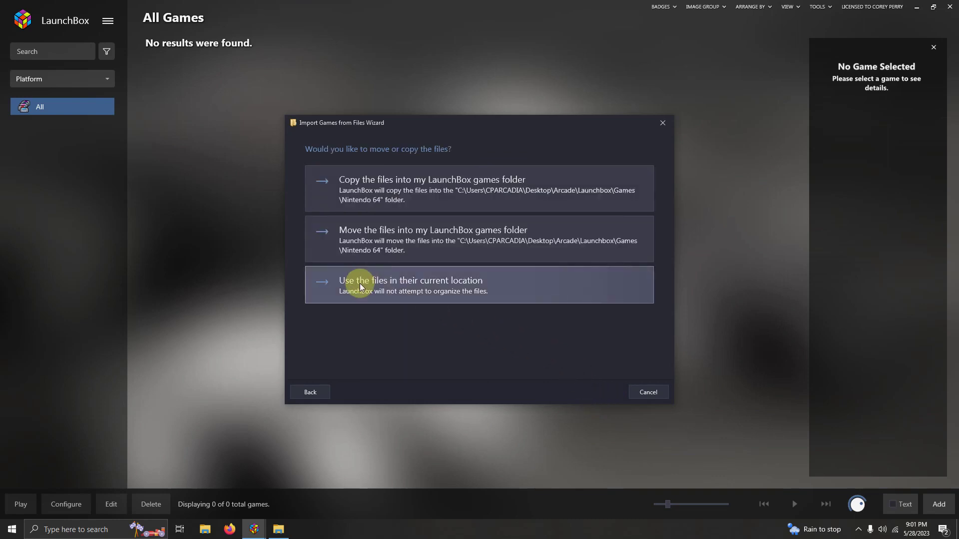
# Use the ROM files in their current location, accept the default download and custom options, and finish the import.
pyautogui.click(360, 284)
pyautogui.click(605, 393)
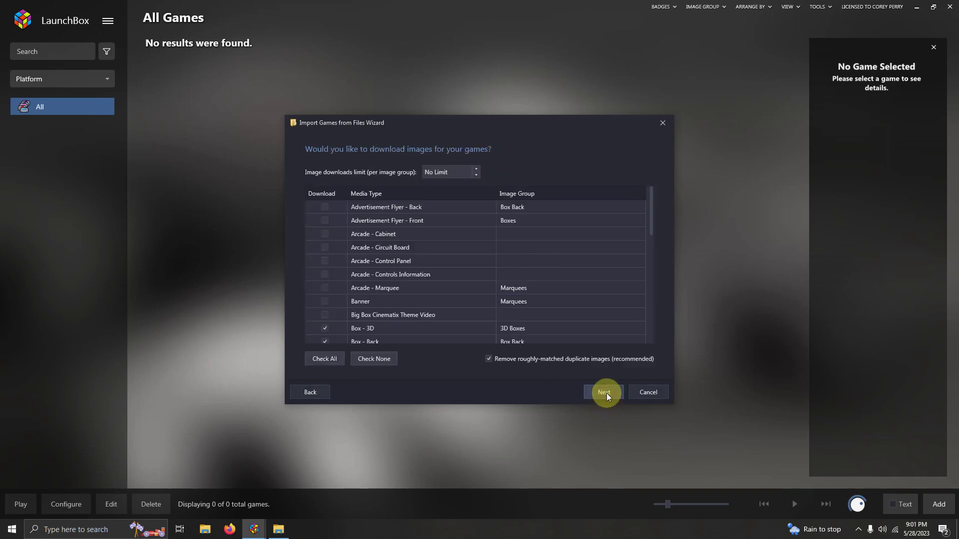
pyautogui.click(606, 393)
pyautogui.click(606, 393)
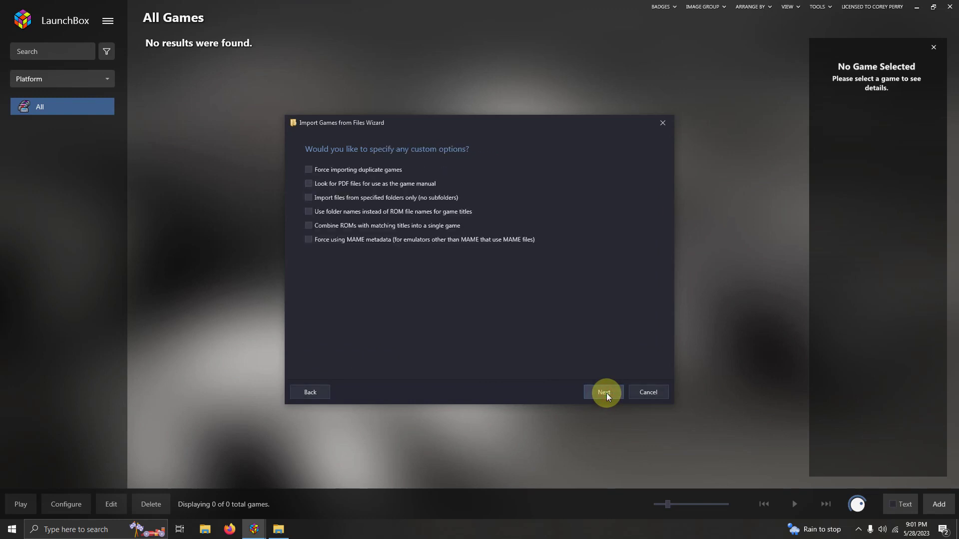
pyautogui.click(607, 393)
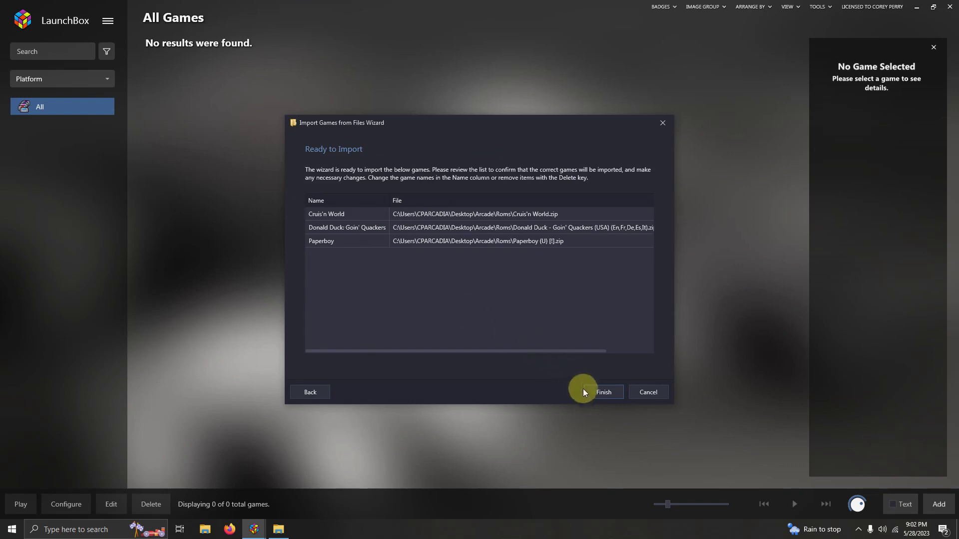
pyautogui.click(598, 393)
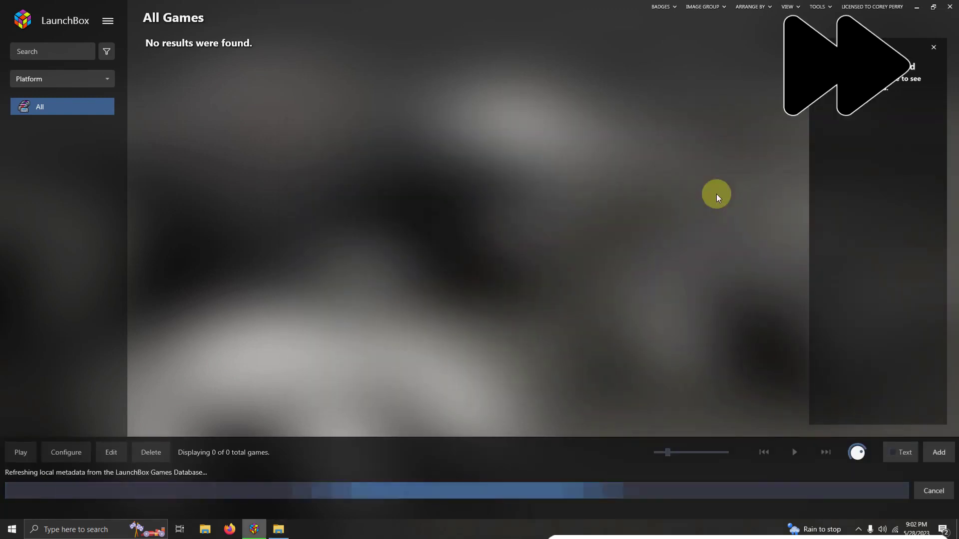